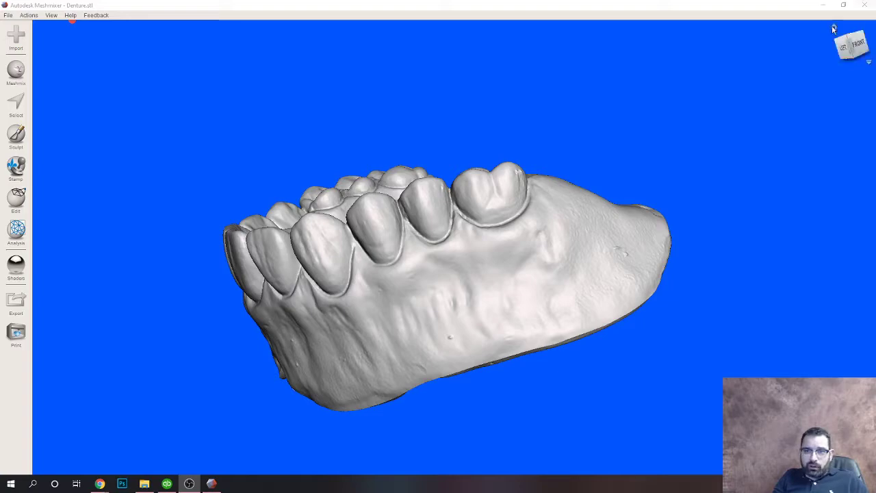
Start a face selection by drawing its edge from the outer gum up to the back of the last molar
left_click(16, 104)
right_click_drag(496, 272, 474, 266)
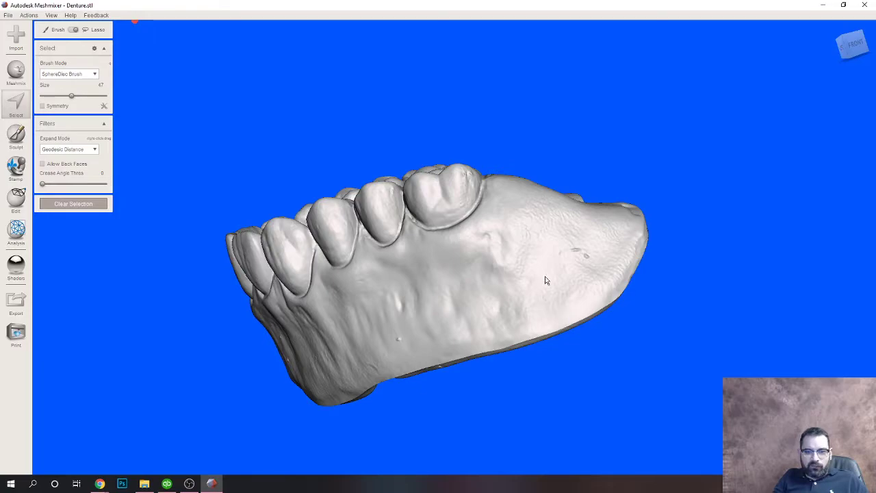
right_click_drag(545, 277, 550, 280)
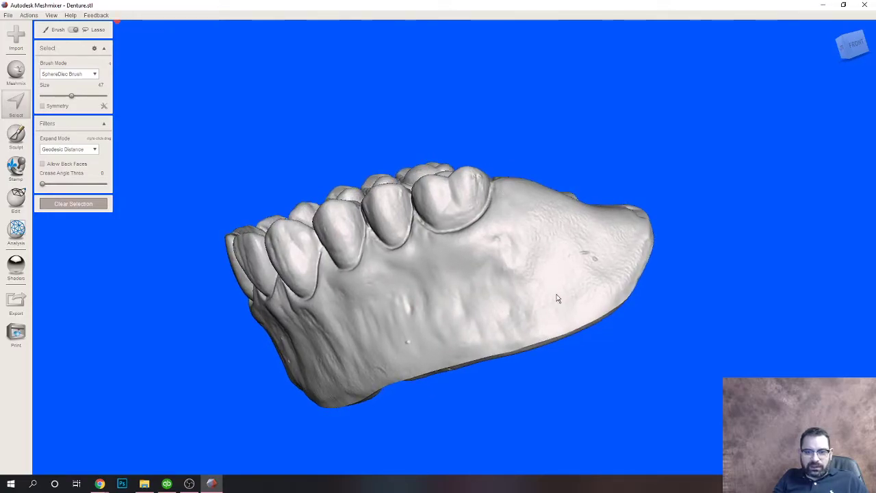
left_click_drag(554, 294, 495, 184)
right_click_drag(546, 232, 564, 252)
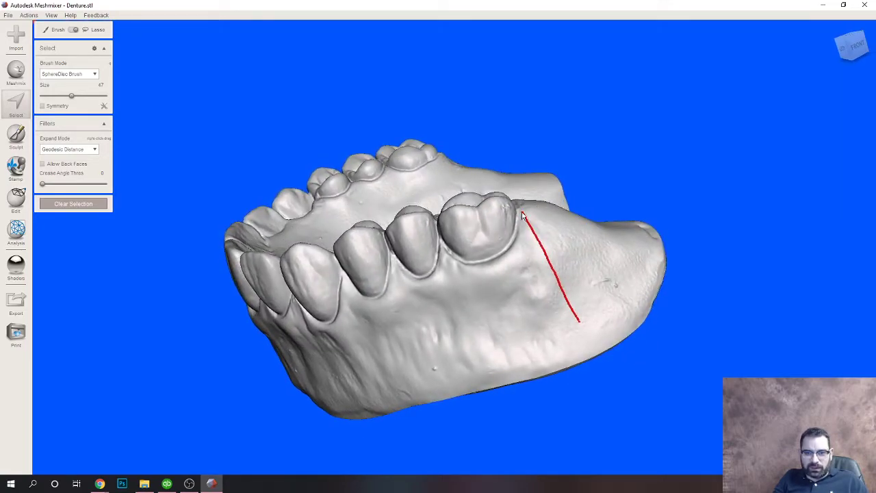
Continue the selection outline along the outer gumline of the last molar and the premolar beside it
left_click_drag(520, 231, 514, 247)
left_click_drag(449, 258, 444, 256)
mouse_move(446, 256)
right_mouse_down()
mouse_move(468, 273)
mouse_move(493, 270)
right_mouse_up()
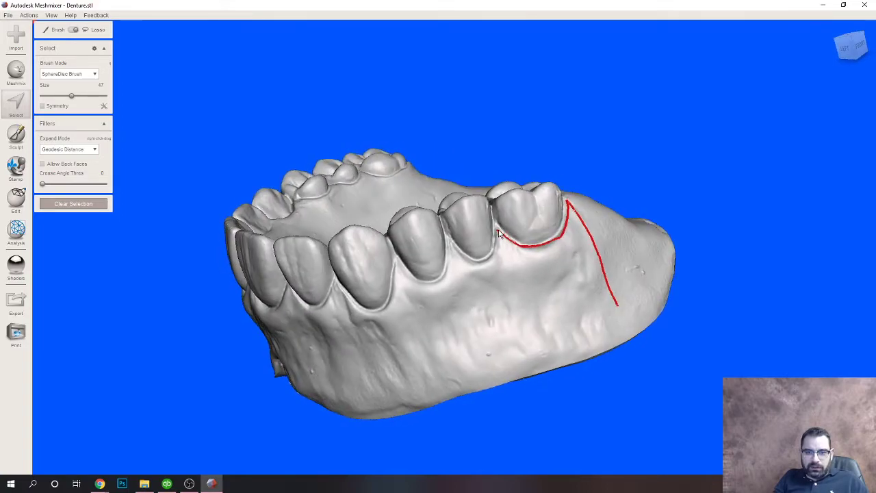
mouse_move(498, 235)
left_mouse_down()
mouse_move(489, 264)
mouse_move(462, 262)
mouse_move(449, 248)
left_mouse_up()
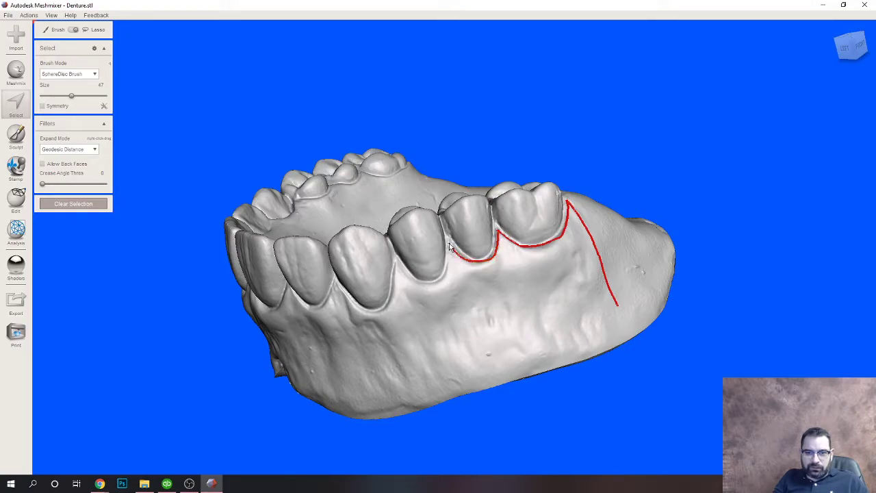
Trace the selection outline around the outer gumline of the first premolar, up to the gap before the canine
scroll(450, 248, "up", 5)
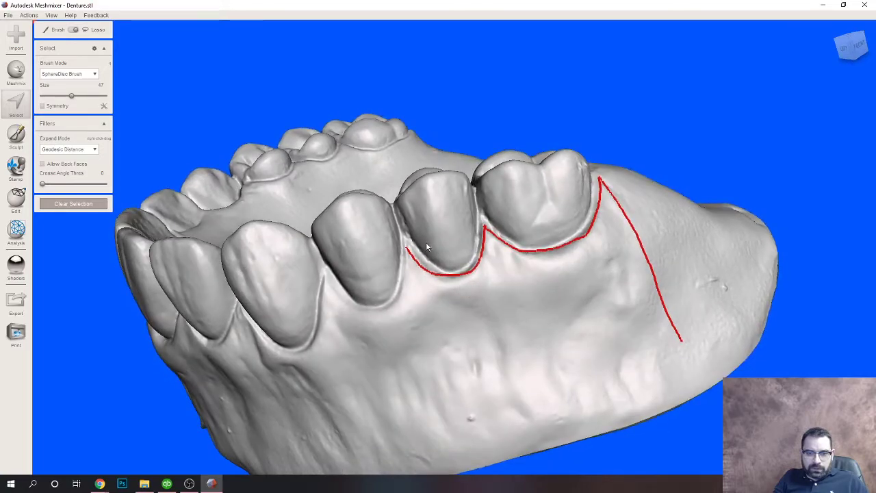
left_click_drag(407, 248, 401, 291)
right_click_drag(401, 291, 422, 276)
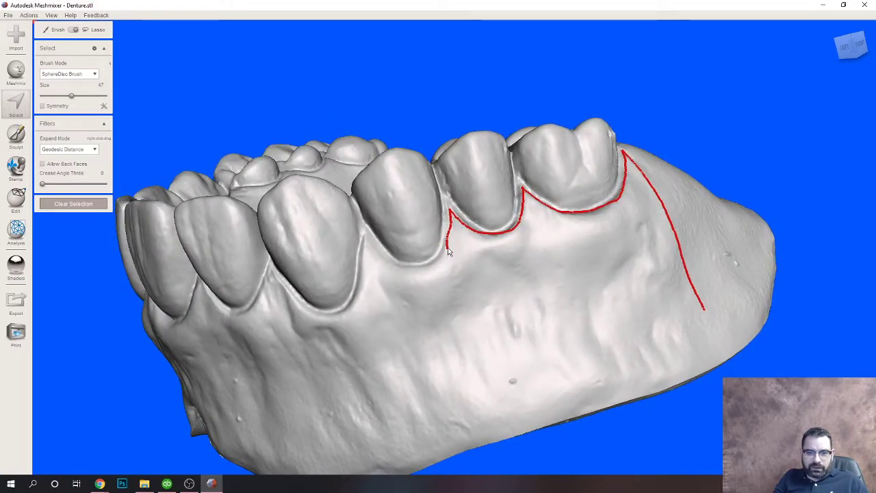
mouse_move(447, 249)
left_mouse_down()
mouse_move(422, 271)
mouse_move(400, 266)
left_mouse_up()
right_click_drag(399, 267, 433, 314)
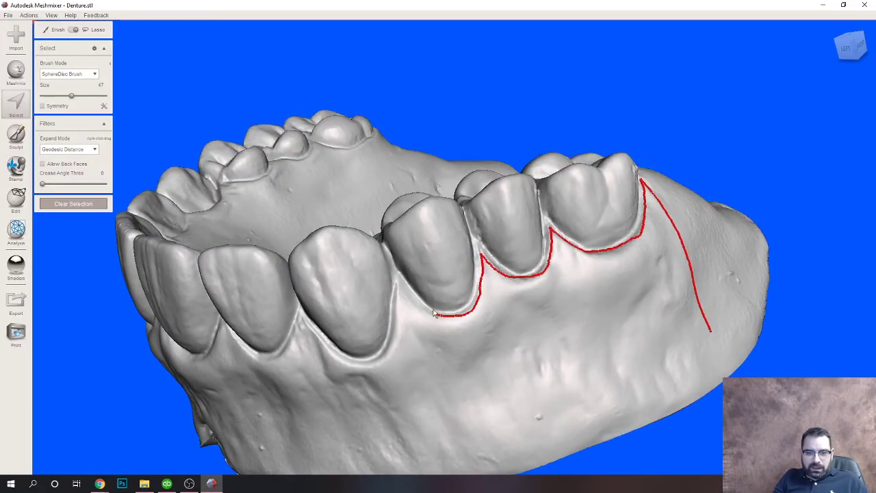
left_click_drag(433, 312, 401, 288)
Trace the selection outline around the canine's outer gumline to the gap beside the lateral incisor
right_click_drag(413, 322, 425, 305)
left_click_drag(425, 293, 416, 367)
right_click_drag(416, 367, 559, 297)
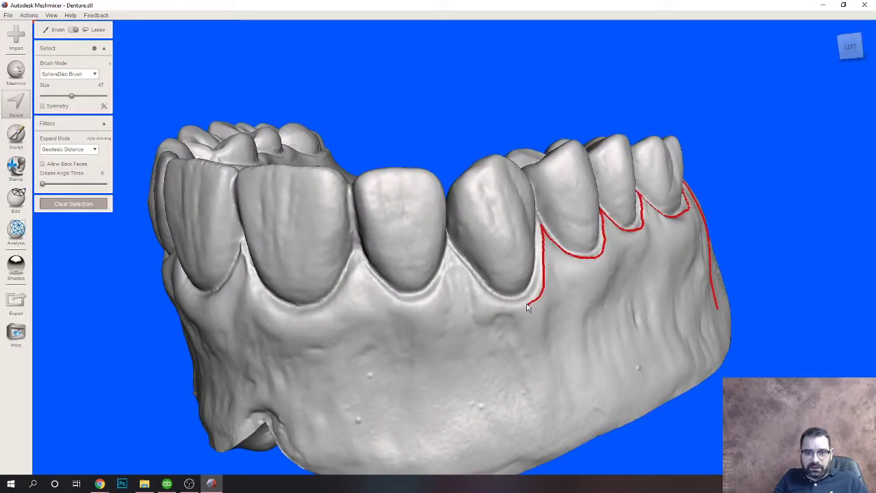
left_click_drag(497, 307, 450, 250)
Extend the selection outline along the outer gumline of the lateral and central incisors to the midline
right_click_drag(449, 251, 476, 289)
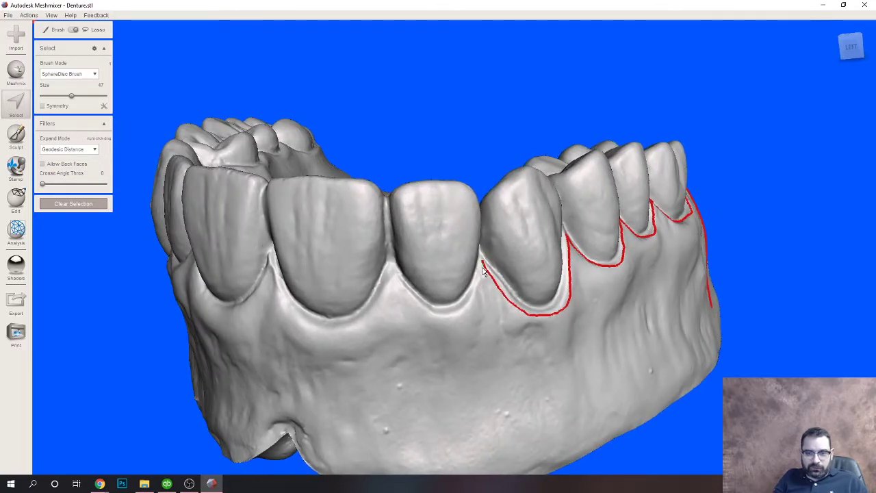
mouse_move(475, 294)
left_mouse_down()
mouse_move(452, 315)
mouse_move(433, 316)
left_mouse_up()
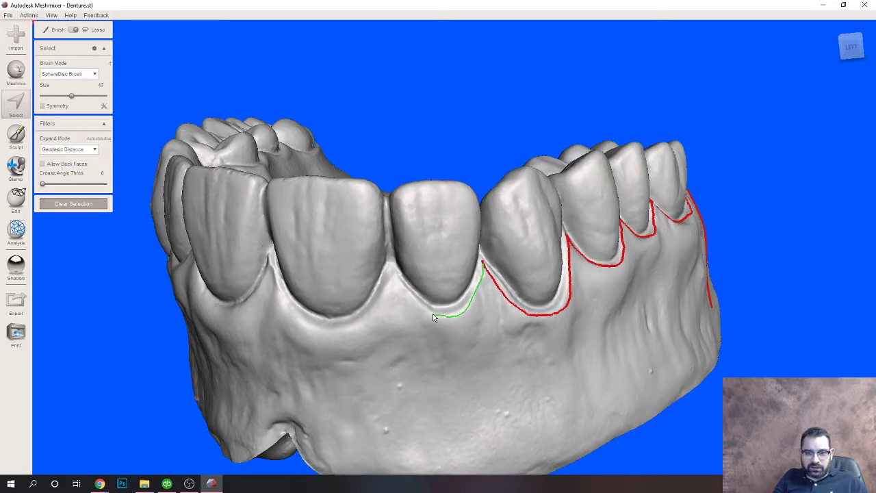
left_click_drag(392, 272, 393, 273)
mouse_move(393, 273)
right_mouse_down()
mouse_move(432, 297)
mouse_move(481, 291)
right_mouse_up()
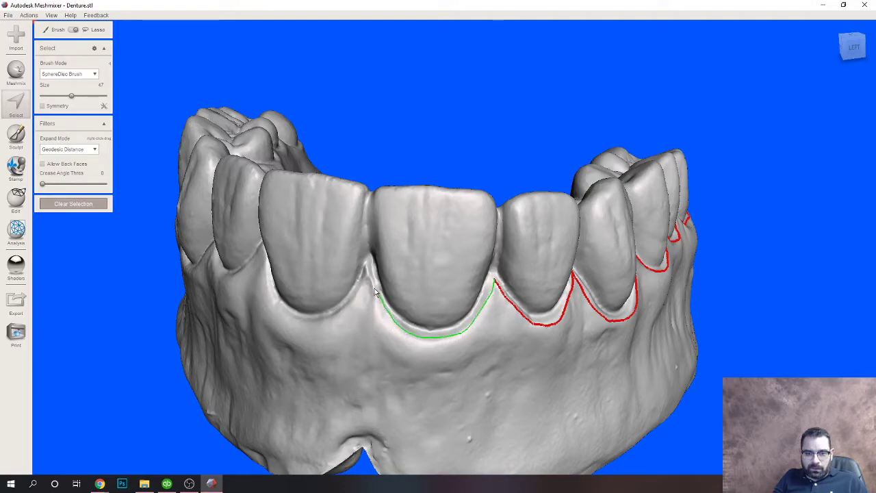
left_click_drag(368, 277, 369, 277)
Draw the selection outline from between the central incisors down the front midline to just above the lower notch
right_click_drag(369, 278, 388, 257)
left_click_drag(393, 244, 387, 348)
left_click_drag(383, 387, 383, 389)
mouse_move(383, 390)
right_mouse_down()
mouse_move(391, 353)
mouse_move(318, 189)
right_mouse_up()
Close the selection outline along the denture's lower border back to the starting line, selecting the outer gum on that side
left_click_drag(319, 185, 344, 213)
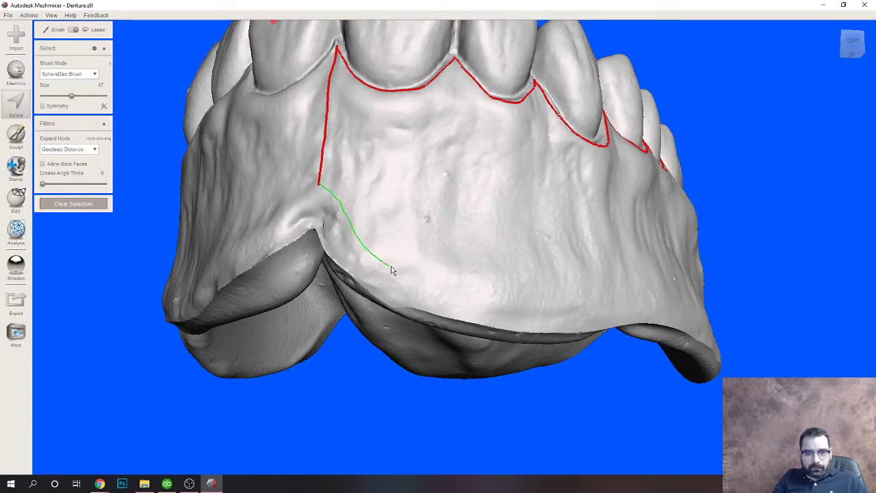
left_click_drag(492, 288, 513, 293)
right_click_drag(512, 293, 290, 287)
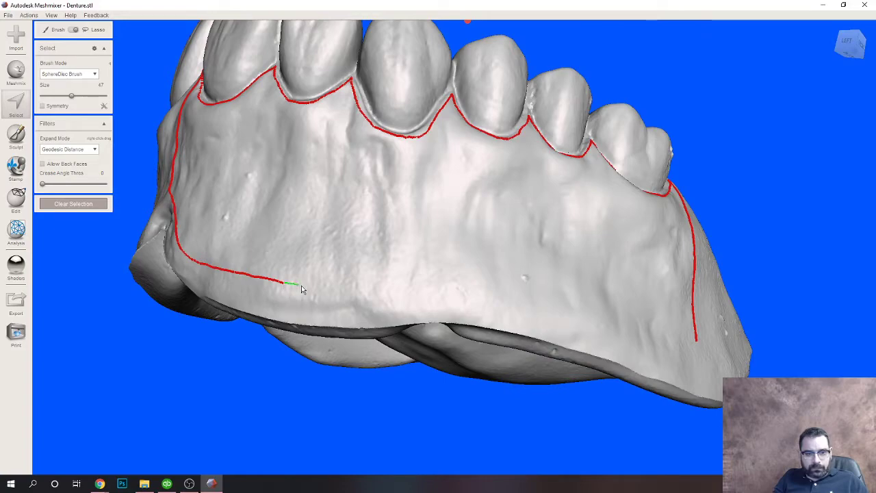
left_click_drag(364, 296, 429, 301)
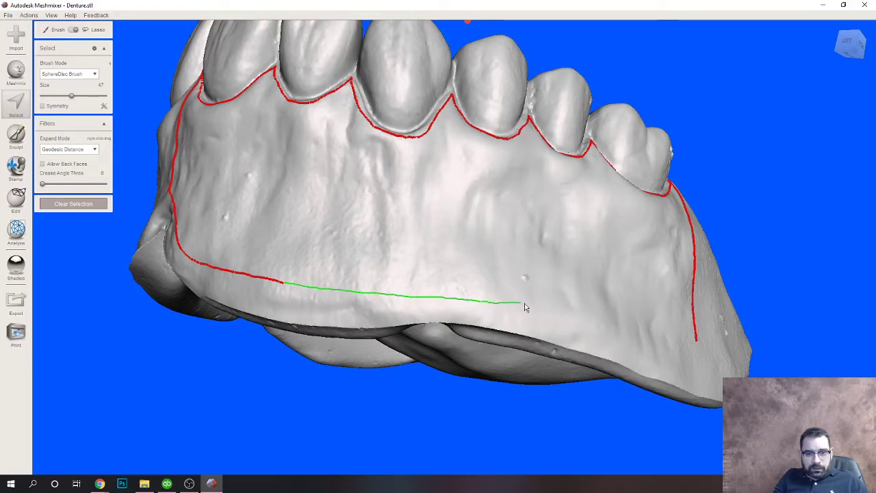
left_click_drag(687, 346, 693, 343)
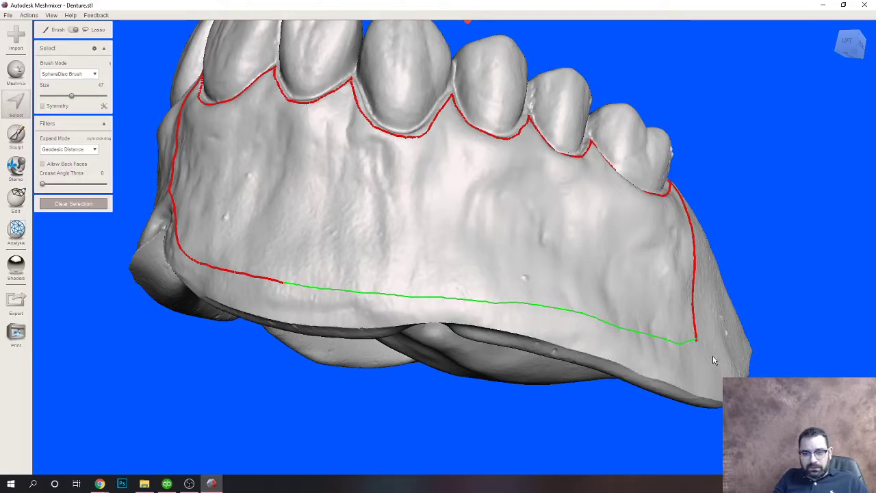
right_click_drag(704, 356, 690, 312)
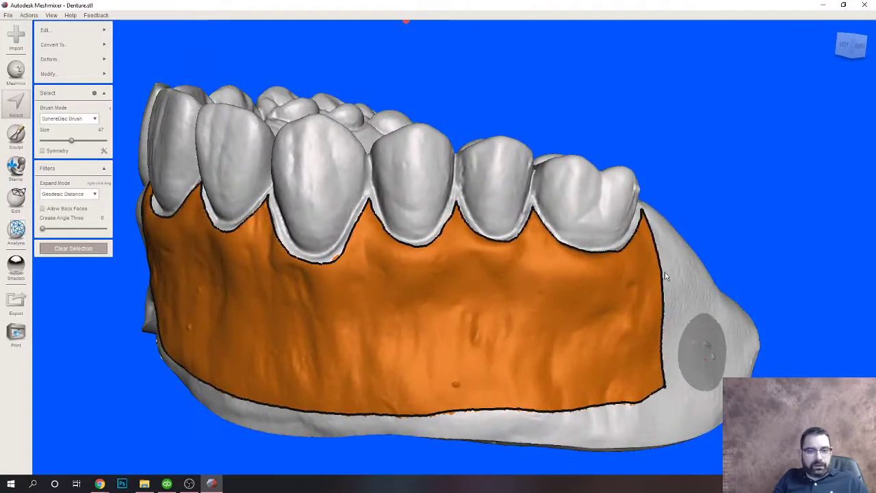
mouse_move(93, 34)
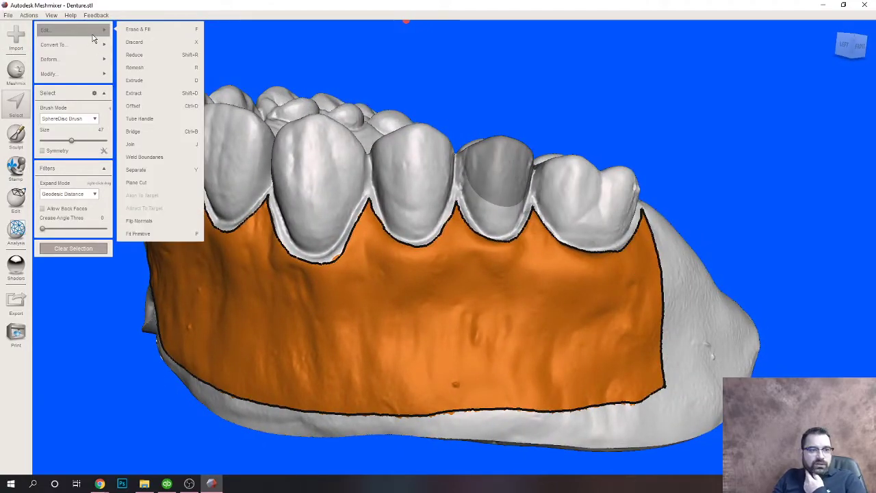
left_click(135, 80)
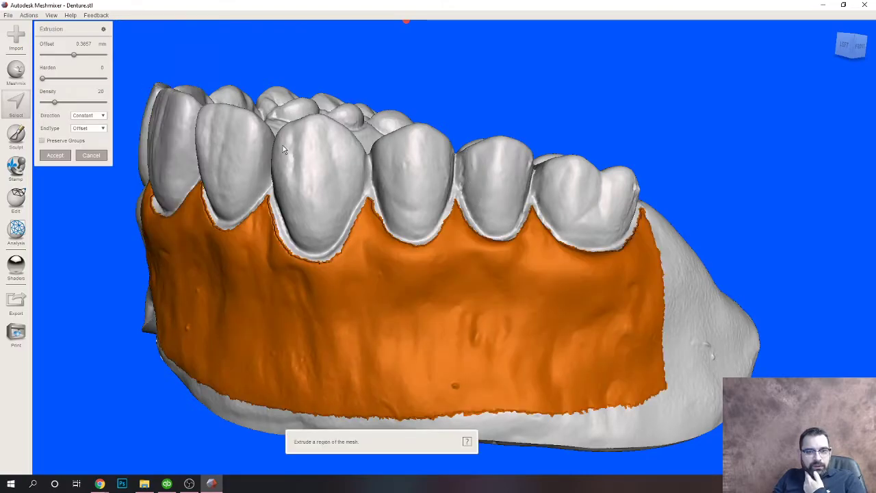
right_click_drag(348, 190, 356, 190)
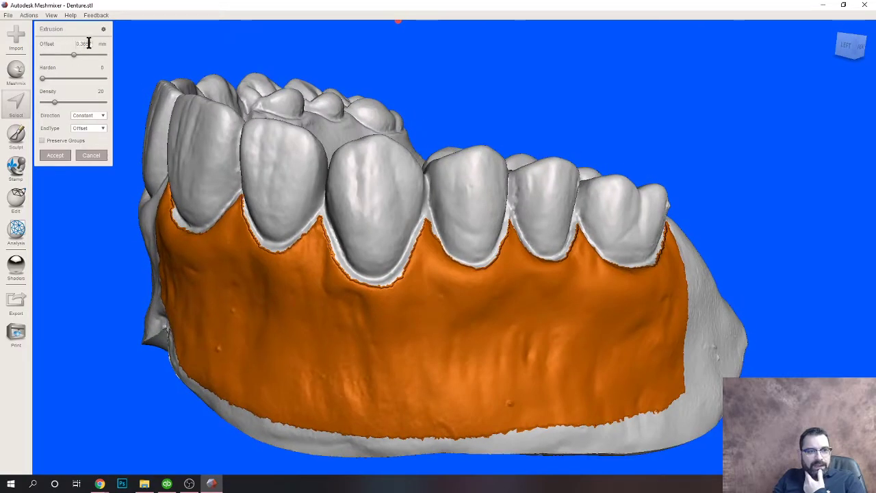
type("-1")
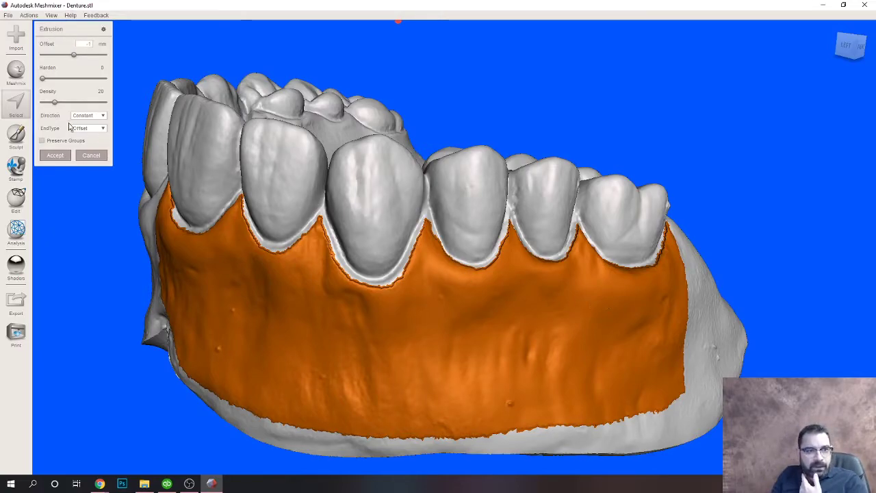
right_click_drag(230, 180, 349, 349)
scroll(383, 350, "up", 5)
right_click_drag(520, 401, 491, 373)
scroll(494, 372, "down", 4)
right_click_drag(483, 321, 311, 266)
left_click(90, 156)
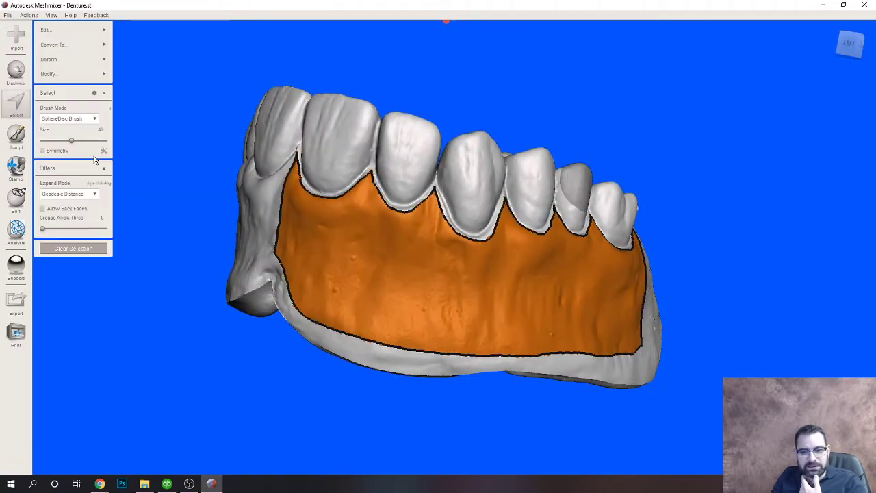
Smooth the boundary of the selected gum area with the default Smooth Boundary settings
right_click_drag(397, 273, 402, 289)
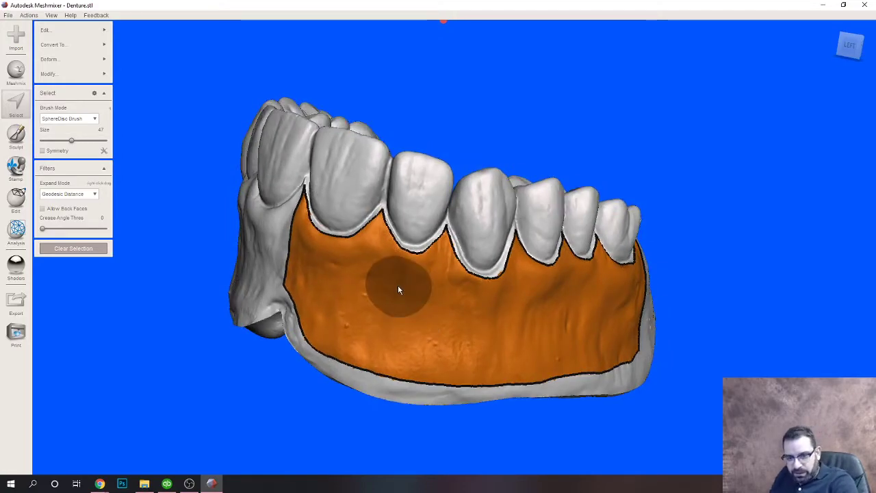
key("b")
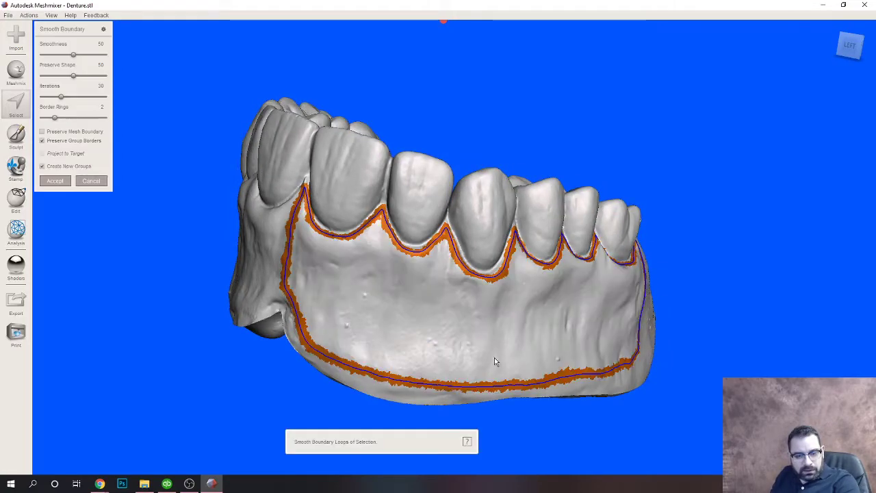
left_click(62, 183)
Extrude the smoothed gum selection with an offset of -1 mm
right_click_drag(445, 365, 341, 312)
mouse_move(98, 34)
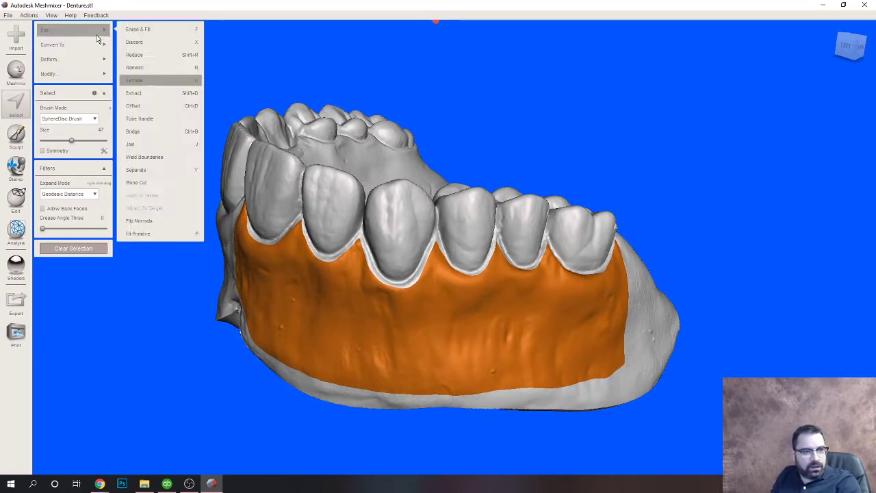
left_click(135, 80)
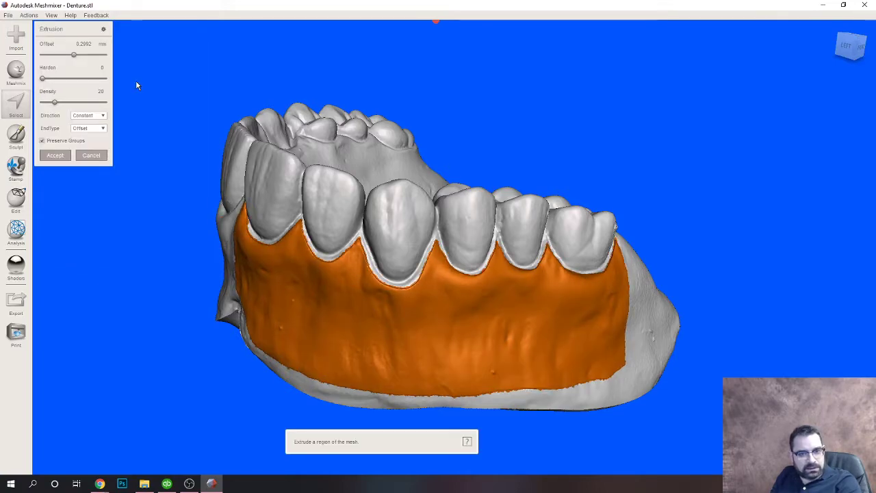
double_click(84, 45)
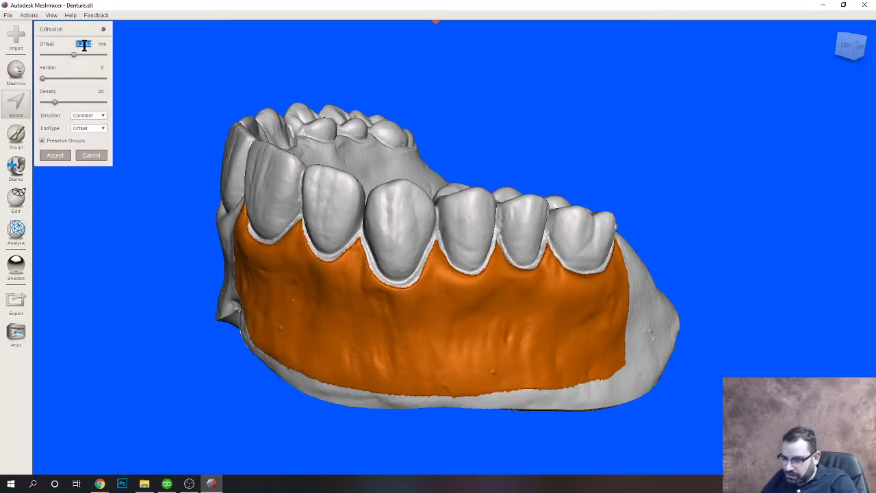
key("BackSpace")
type("-1")
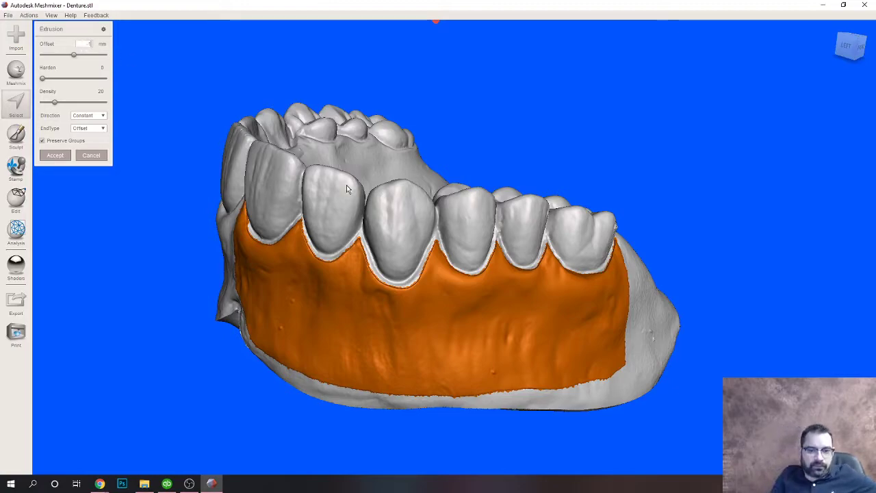
Examine the extruded gum region's edges around the teeth, along the lower border and behind the molar
right_click_drag(255, 293, 356, 285)
scroll(356, 285, "up", 8)
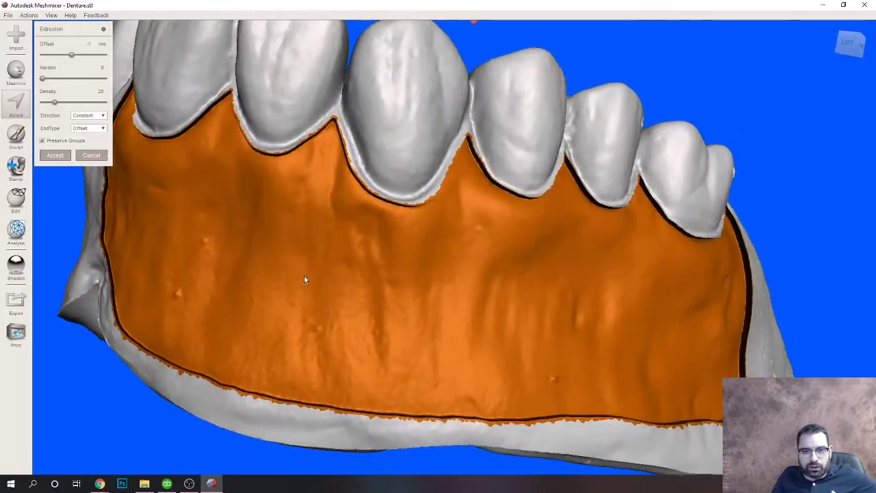
scroll(305, 280, "down", 4)
right_click_drag(266, 260, 303, 266)
scroll(308, 292, "up", 4)
scroll(308, 292, "down", 6)
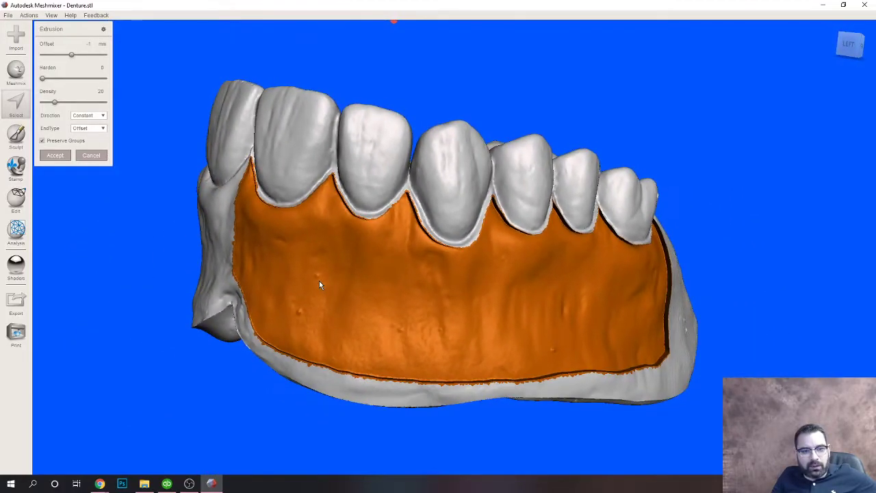
scroll(319, 285, "up", 1)
right_click_drag(312, 291, 268, 239)
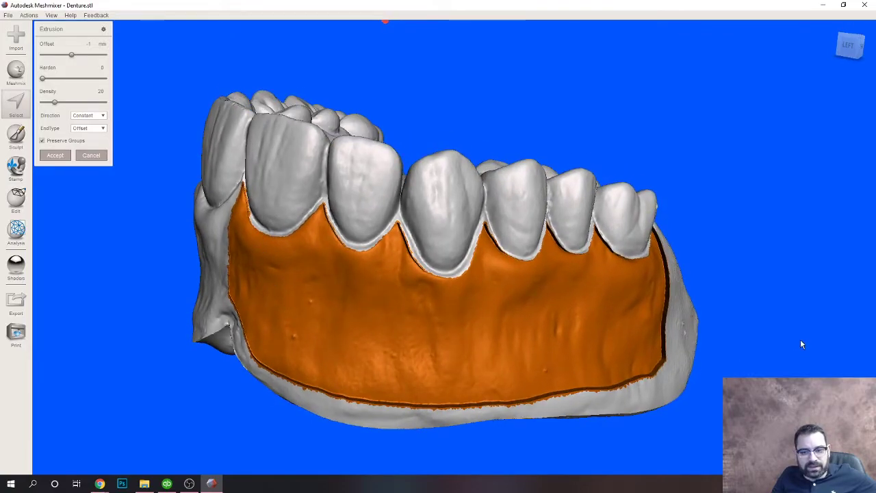
right_click_drag(489, 342, 504, 347)
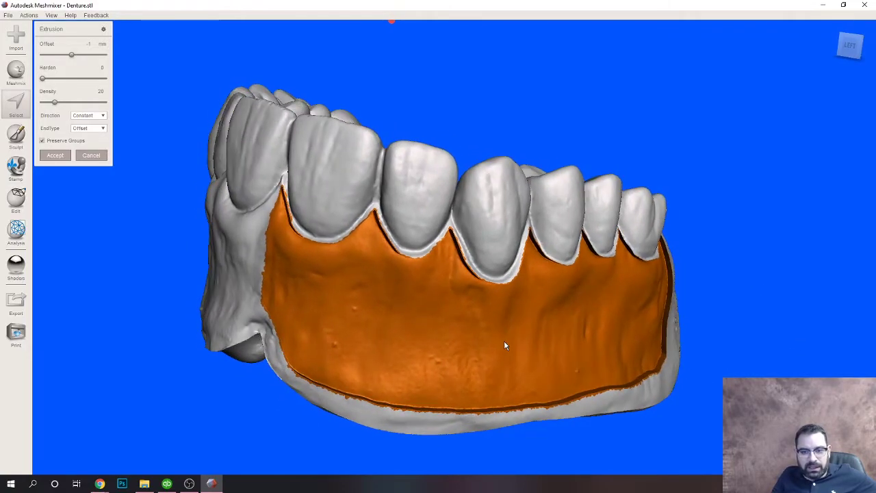
mouse_move(386, 283)
right_mouse_down()
mouse_move(364, 273)
mouse_move(377, 299)
mouse_move(372, 282)
right_mouse_up()
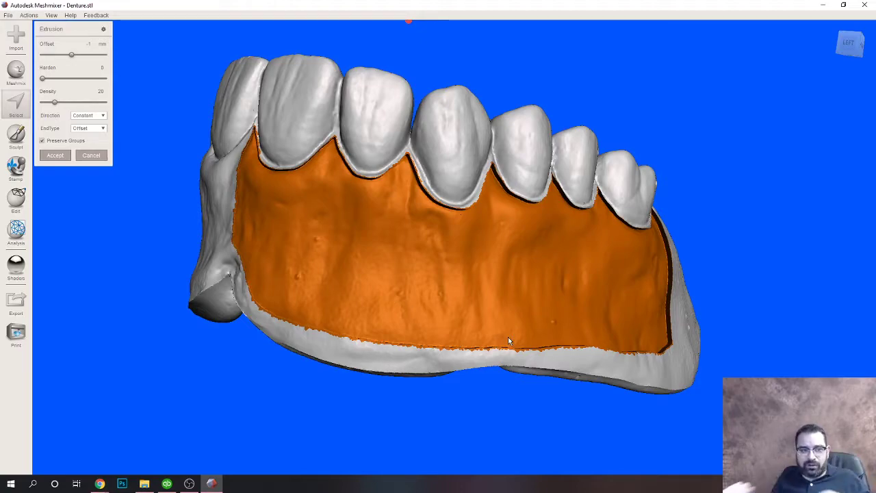
Set the extrusion direction to X Axis and check the back edge of the gum region
left_click(104, 116)
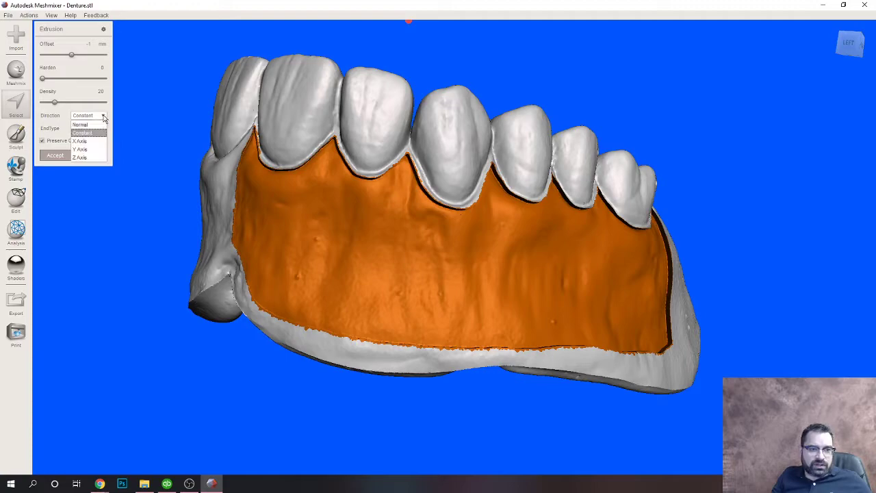
left_click(95, 142)
right_click_drag(115, 159, 152, 176)
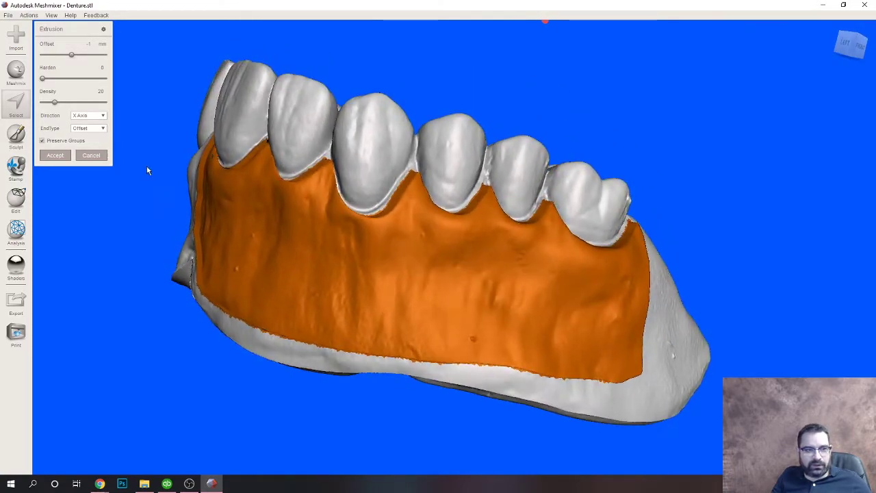
Try the Y Axis and Z Axis extrusion directions and check the gum region's edges with each
left_click(104, 116)
left_click(95, 150)
mouse_move(287, 233)
right_mouse_down()
mouse_move(308, 243)
mouse_move(378, 230)
mouse_move(400, 264)
mouse_move(461, 271)
mouse_move(326, 260)
mouse_move(286, 235)
right_mouse_up()
left_click(96, 115)
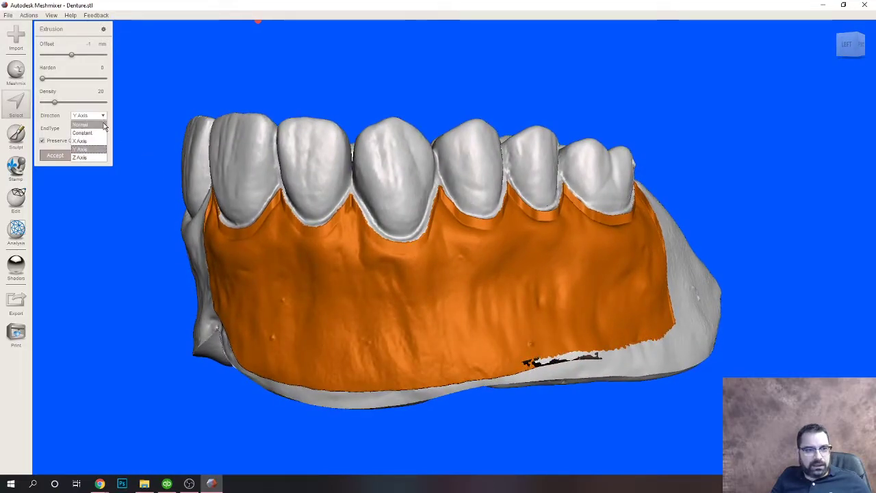
left_click(92, 157)
right_click_drag(352, 242, 286, 201)
right_click_drag(370, 250, 431, 255)
Try the Constant and Normal extrusion directions and compare the gum region's walls around the teeth and lower border
left_click(94, 117)
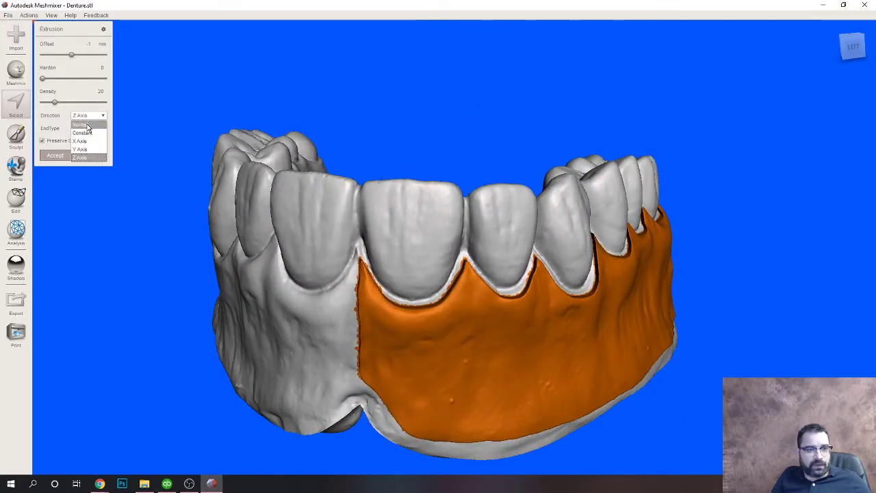
left_click(85, 132)
right_click_drag(230, 195, 223, 190)
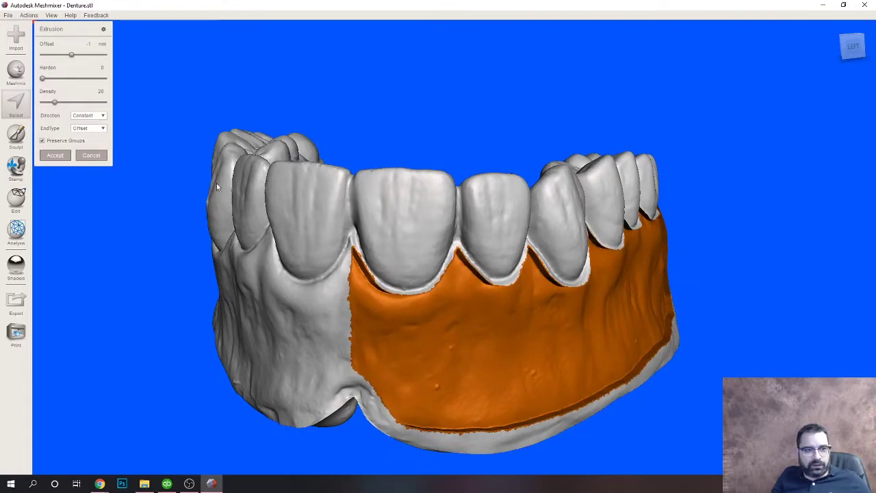
left_click(99, 118)
left_click(90, 129)
right_click_drag(445, 301, 415, 295)
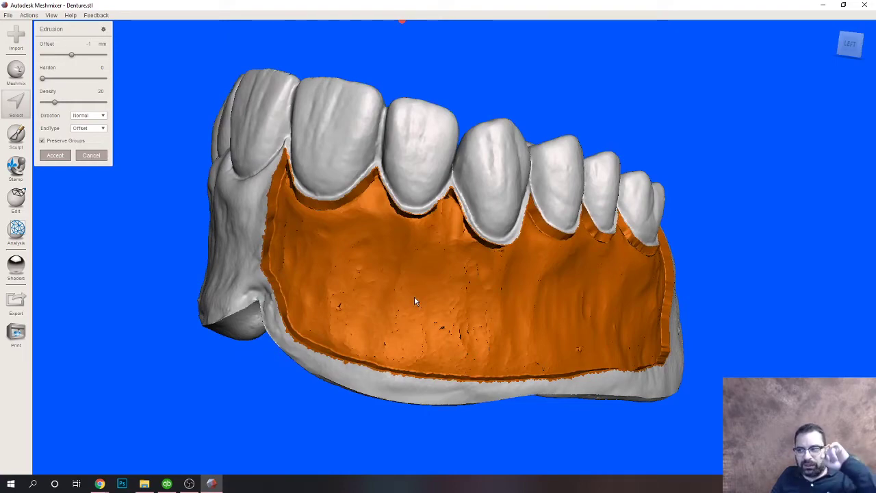
right_click_drag(536, 303, 427, 264)
scroll(427, 263, "up", 2)
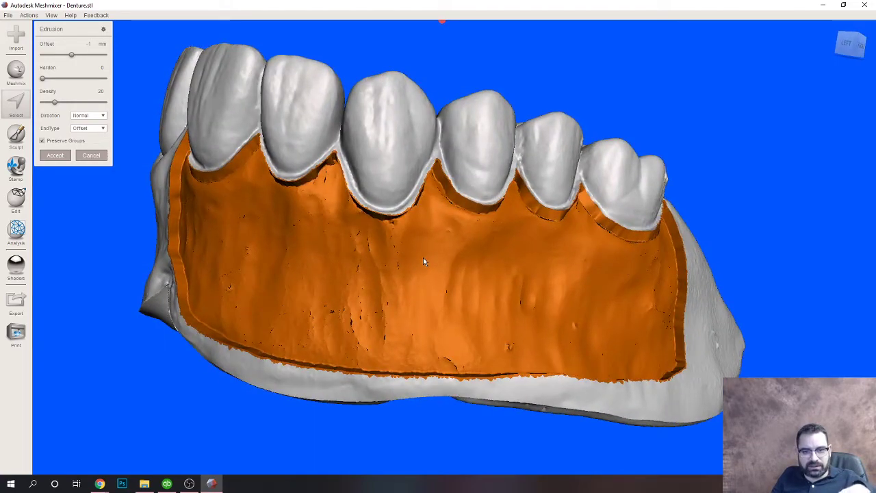
Try the Constant extrusion direction once more, check the lower and back edges, and cancel the extrusion
left_click(88, 115)
left_click(93, 133)
right_click_drag(488, 349, 512, 360)
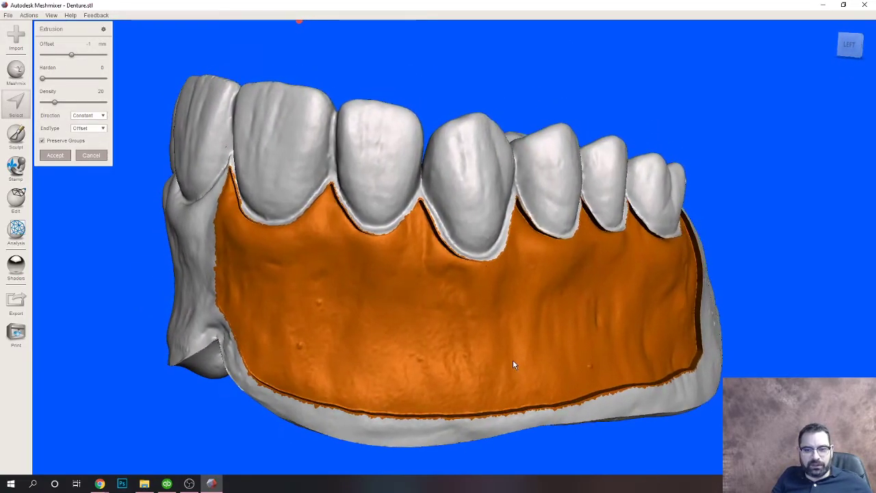
left_click(91, 155)
Apply Offset to the selected gum area with a distance of -1 mm and check its edges
right_click_drag(383, 320, 422, 328)
mouse_move(55, 44)
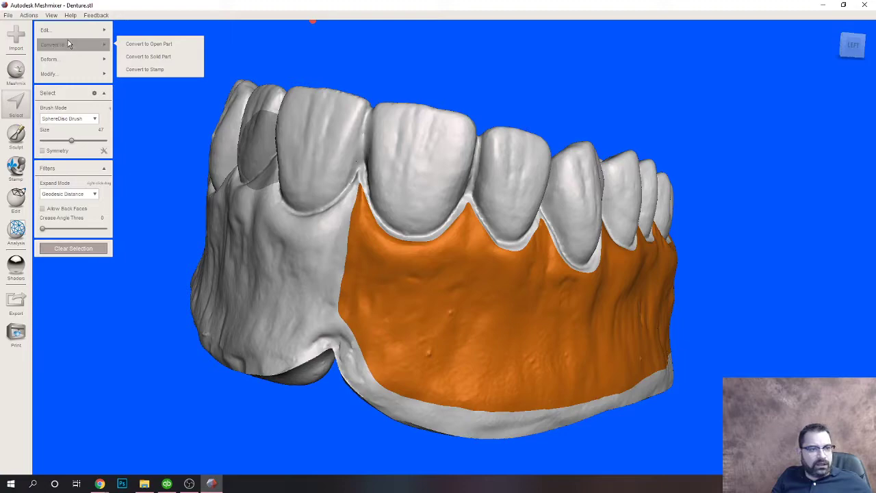
mouse_move(68, 30)
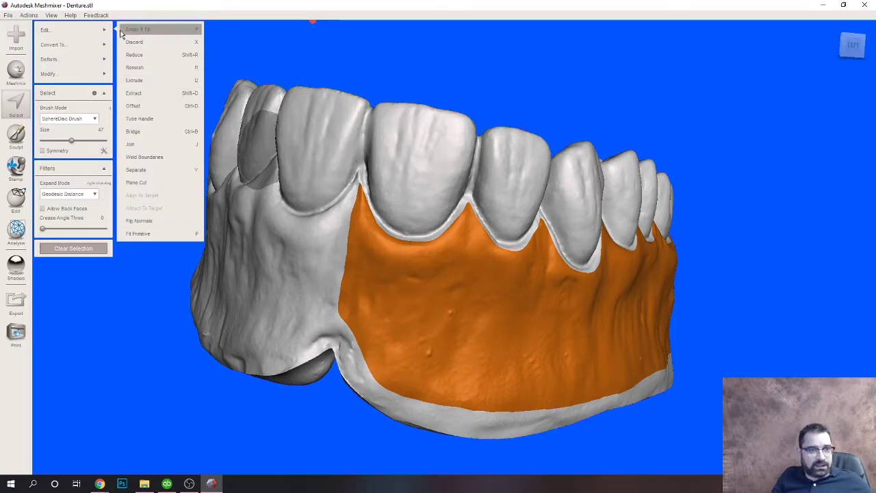
left_click(143, 105)
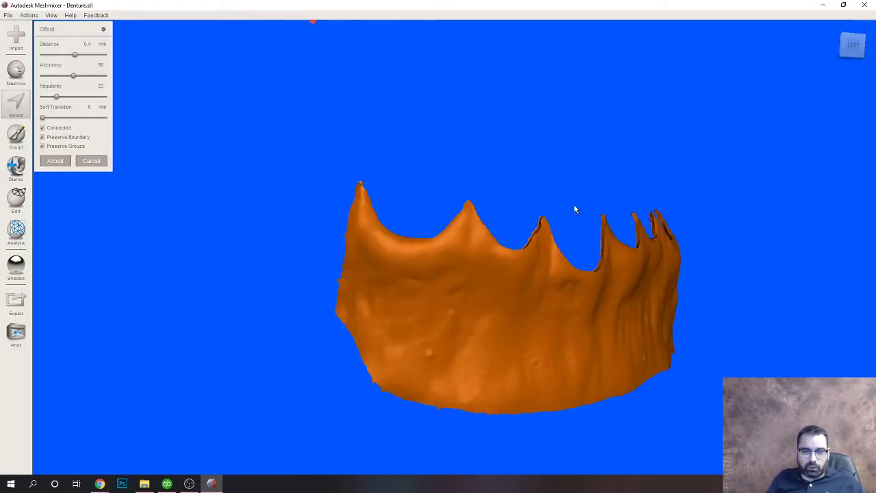
right_click_drag(286, 273, 252, 292)
left_click(86, 44)
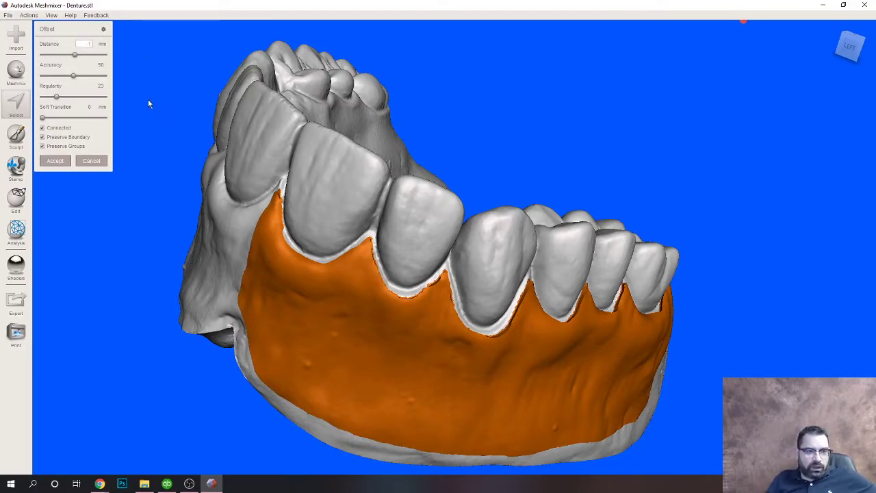
key("Return")
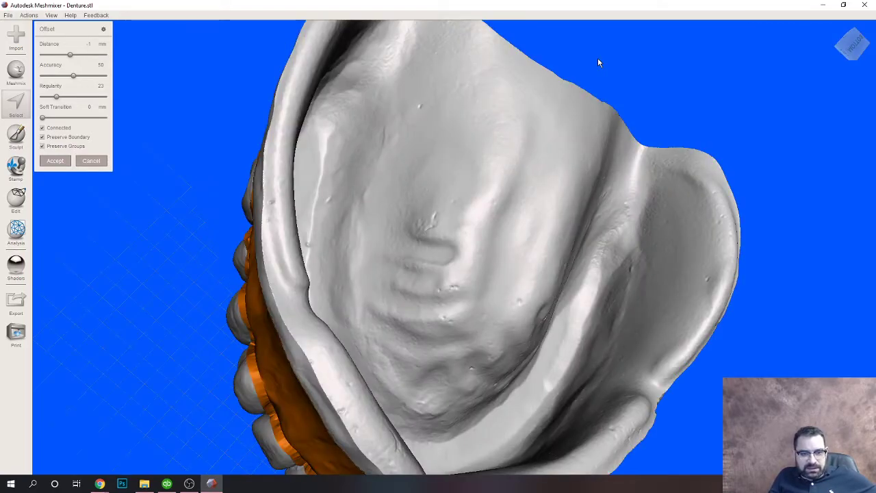
right_click_drag(596, 60, 465, 273)
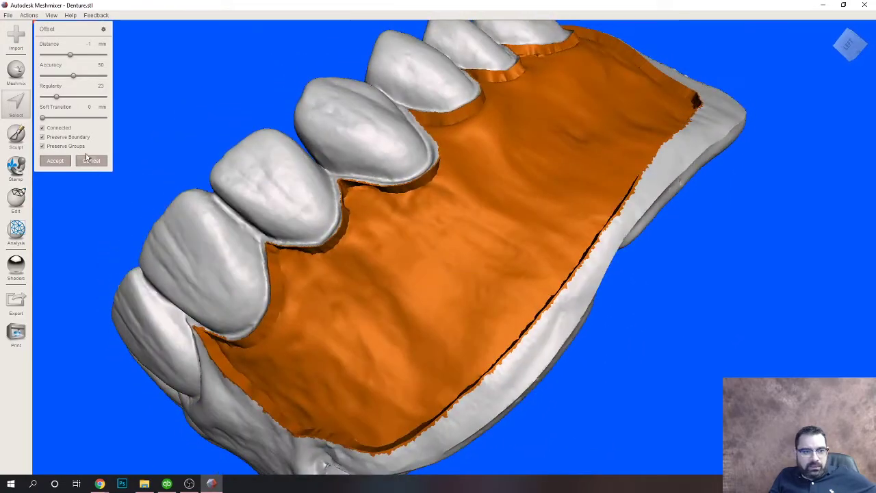
Set the offset's soft transition to 0.38 mm and inspect the recessed gum region's borders
left_click(47, 120)
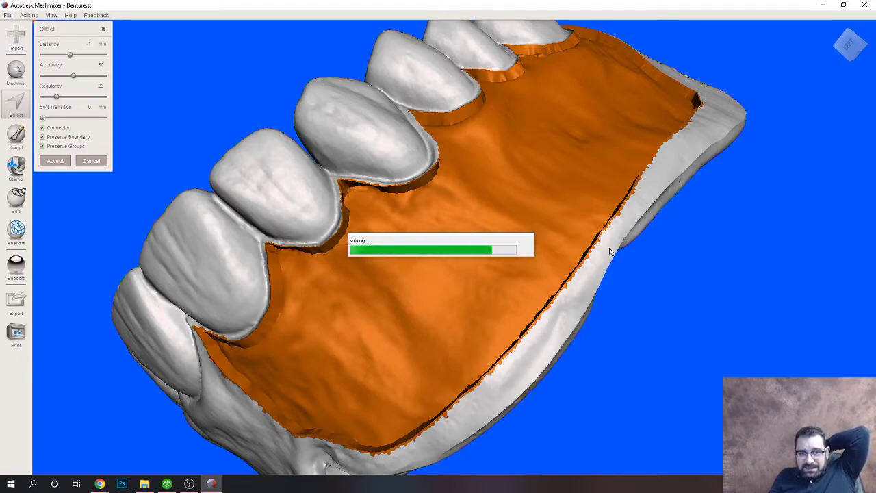
right_click_drag(556, 235, 569, 217)
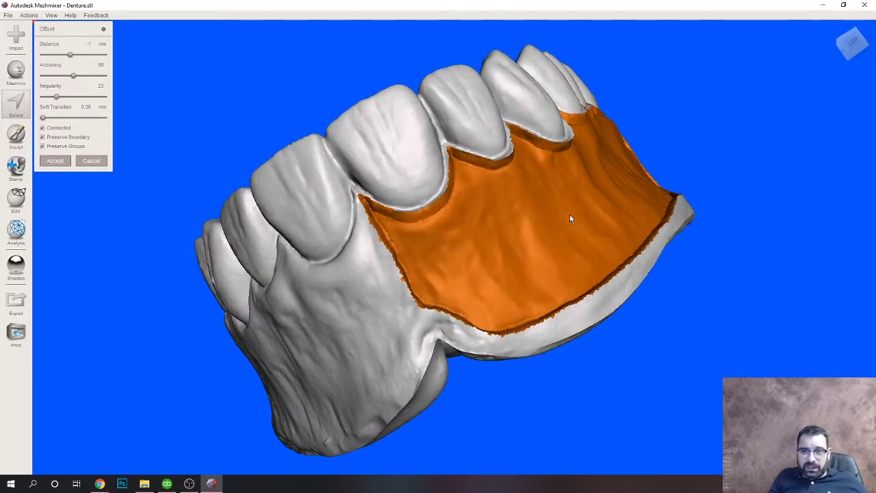
right_click_drag(495, 264, 551, 256)
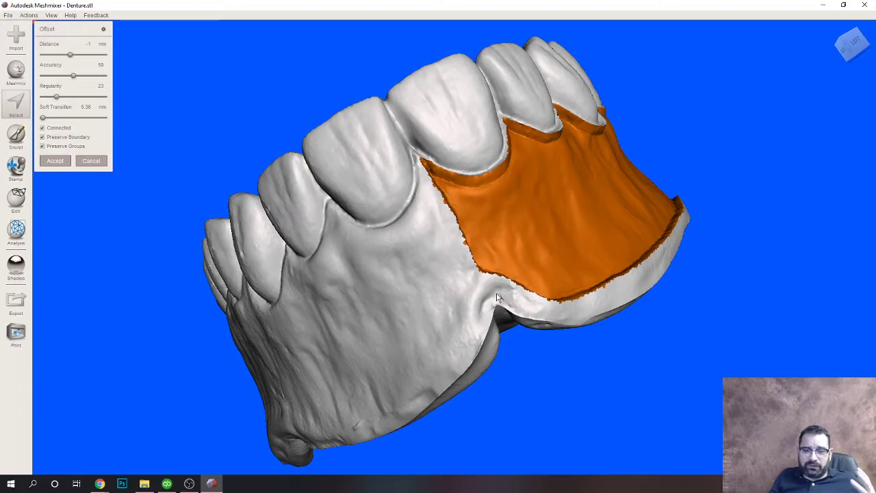
right_click_drag(490, 284, 433, 302)
right_click_drag(727, 241, 704, 237)
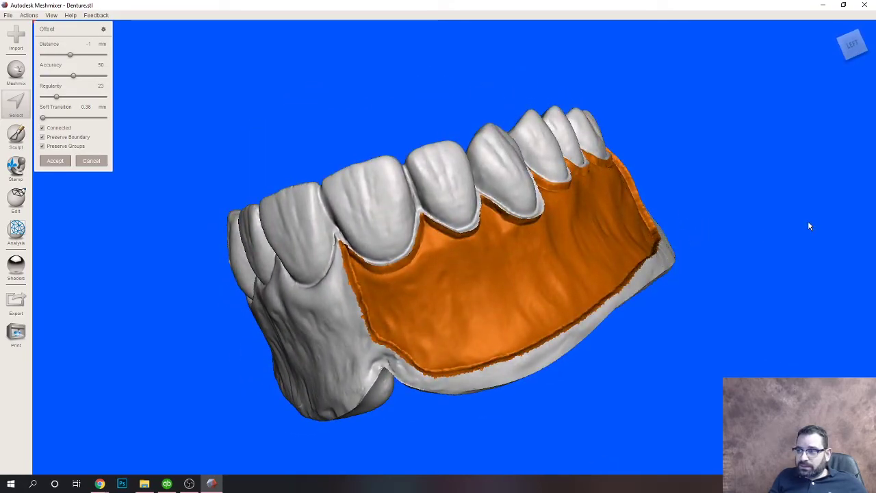